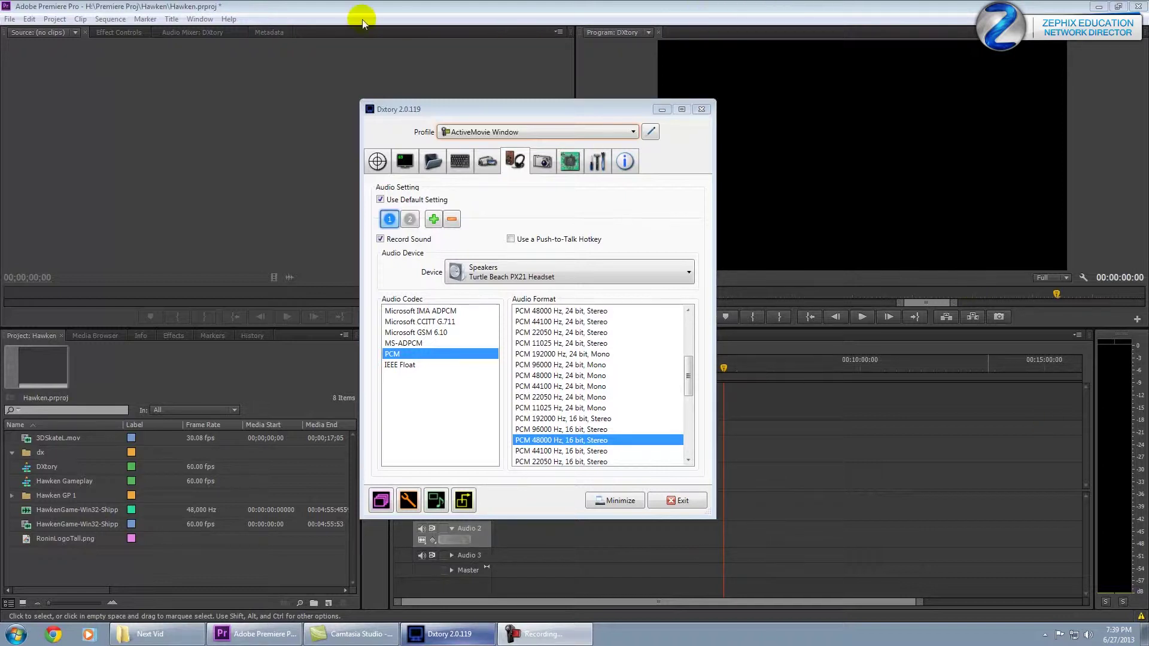
- Show Dxtory's second audio stream: the headset microphone recorded at volume 51
drag(532, 106, 564, 108)
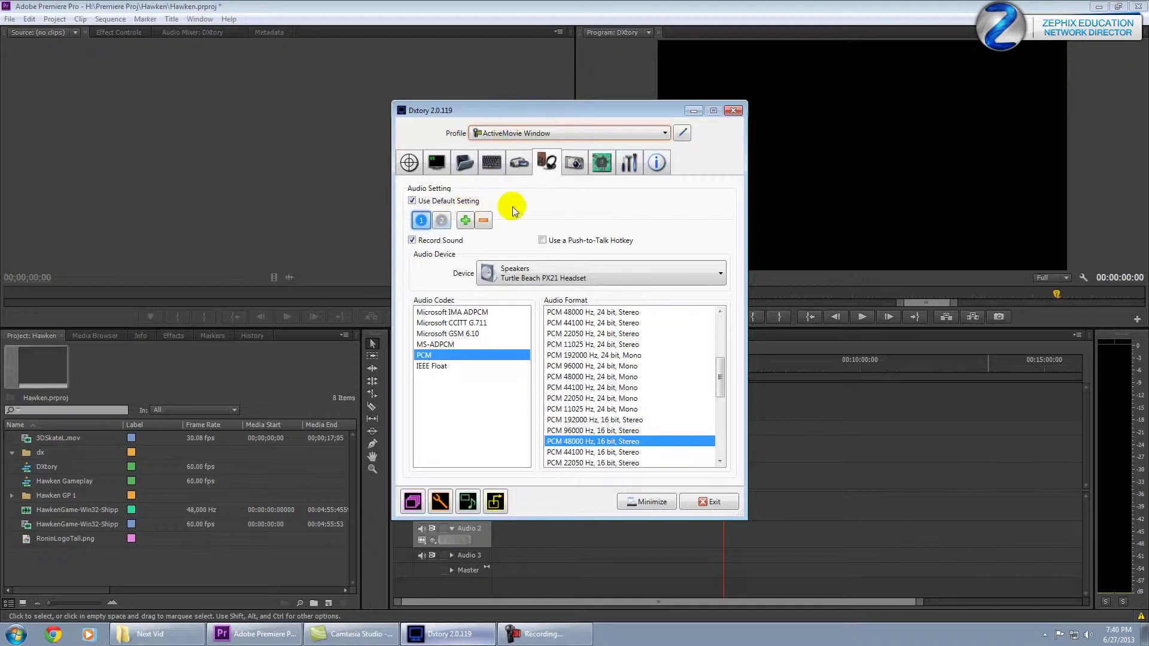
click(441, 220)
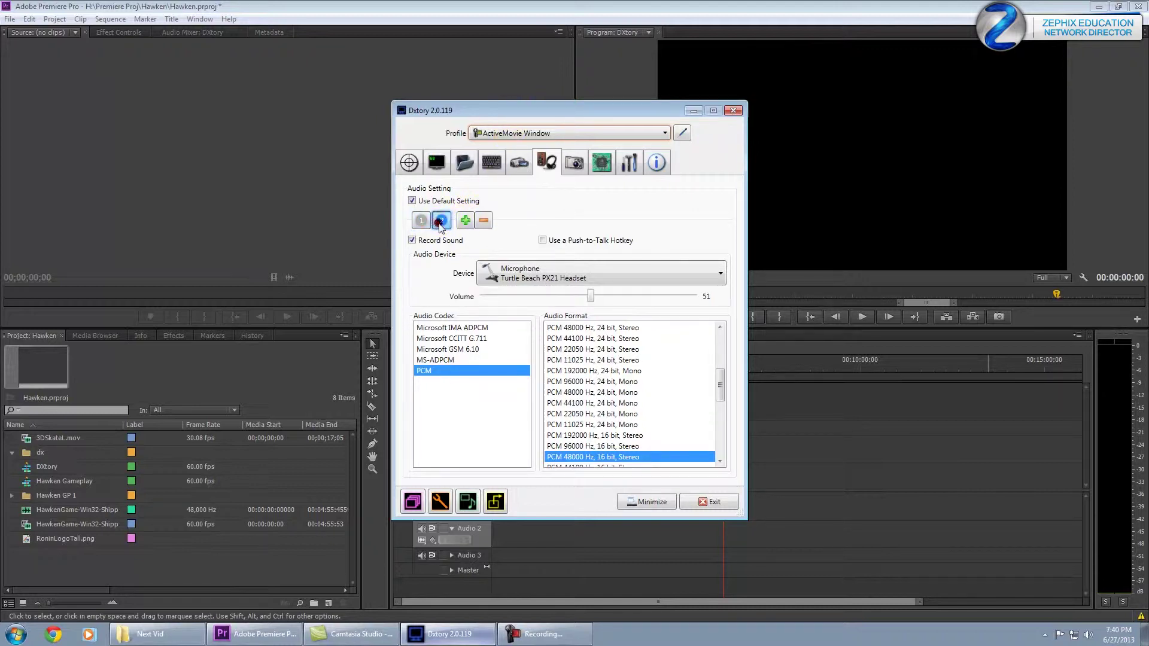
- Compare Dxtory's microphone and speaker streams, ending on the speakers stream (PCM 48000 Hz, 16 bit, Stereo)
click(420, 220)
click(441, 220)
click(421, 220)
click(441, 221)
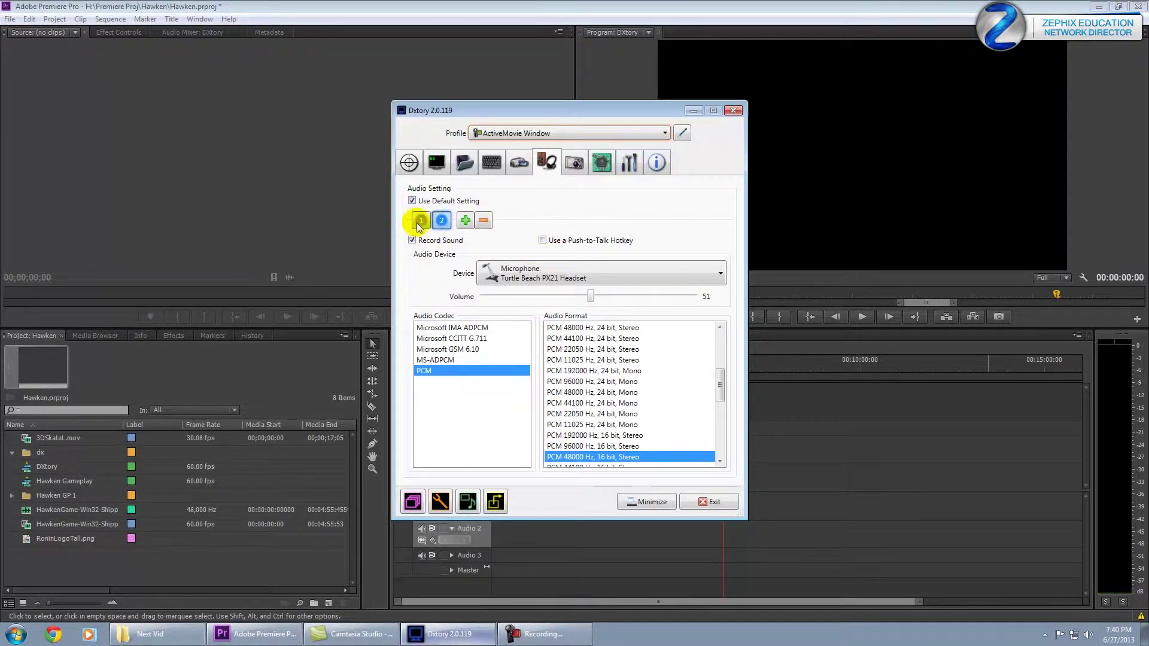
click(421, 221)
click(442, 220)
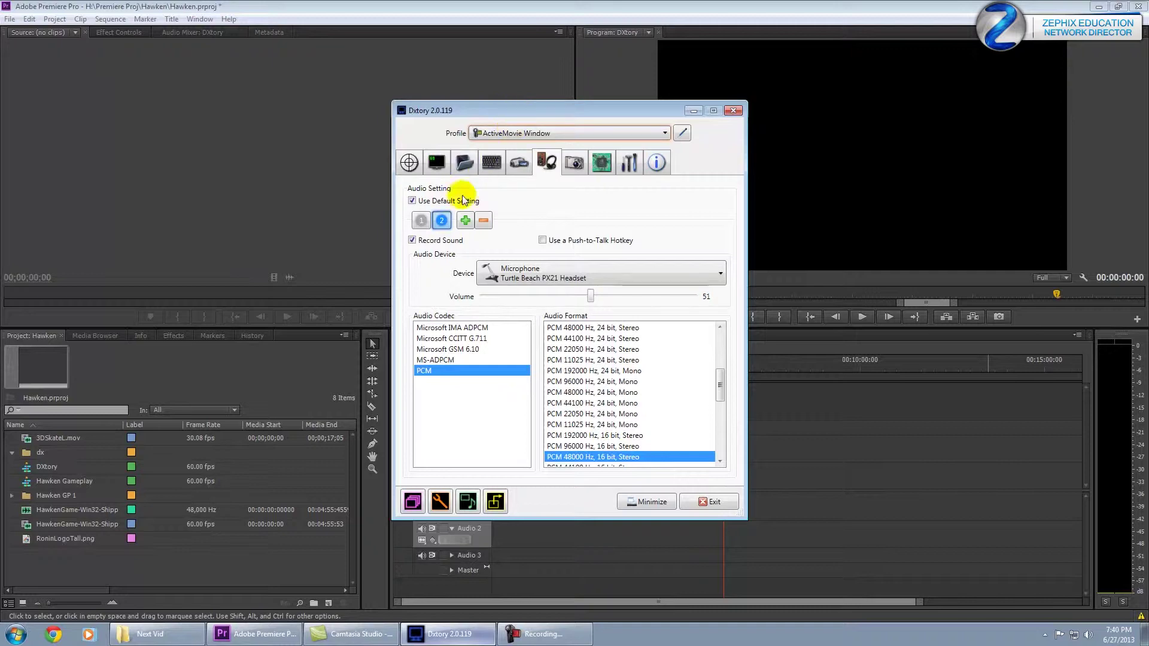
click(420, 220)
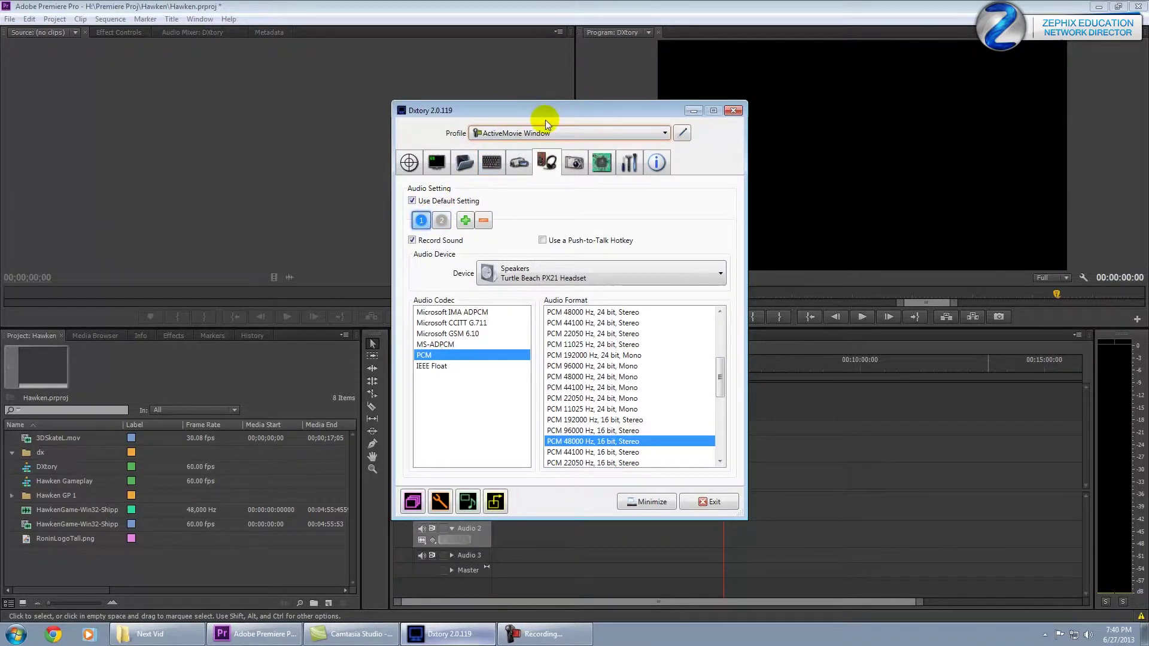
mouse_move(551, 114)
mouse_down()
mouse_move(226, 117)
mouse_move(505, 115)
mouse_move(568, 100)
mouse_up()
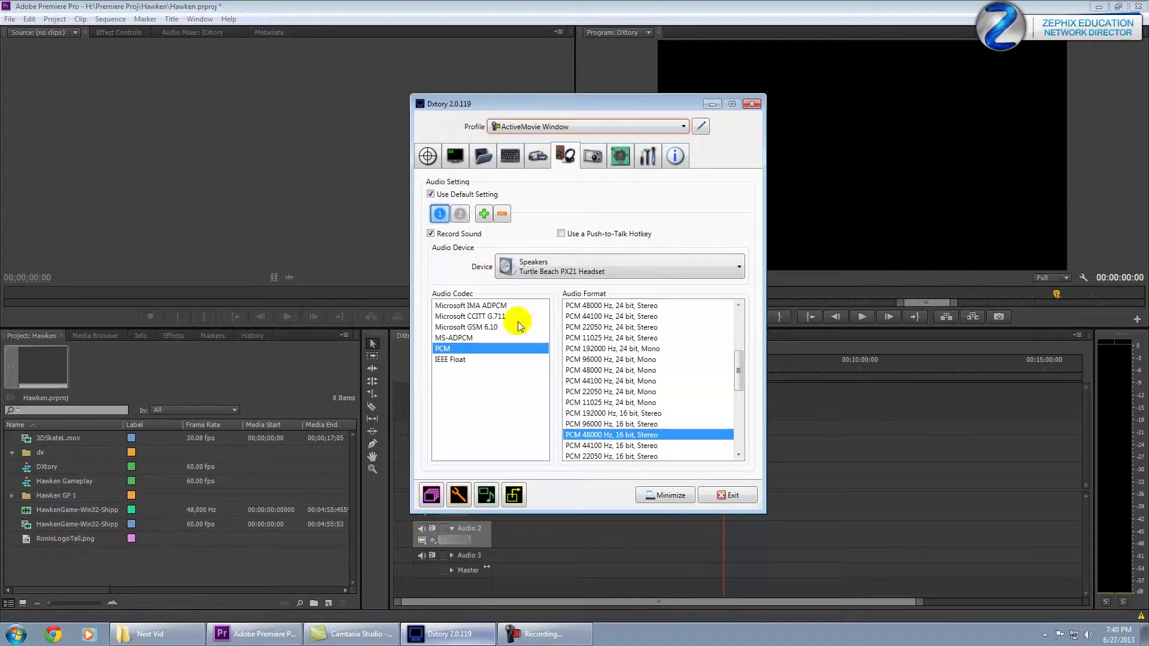
- Import Hawken_game2.avi from Next Vid onto Video 1 and Audio 1, then play from about 5:18
click(152, 634)
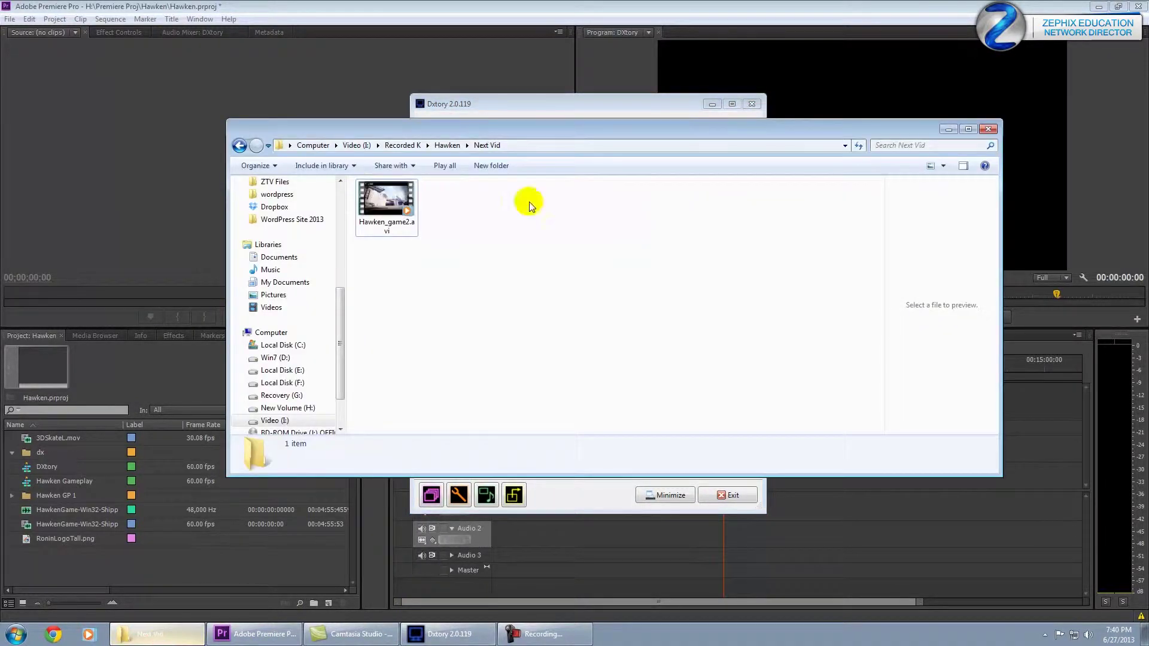
click(389, 209)
drag(392, 215, 493, 473)
click(710, 371)
drag(710, 374, 687, 376)
key(space)
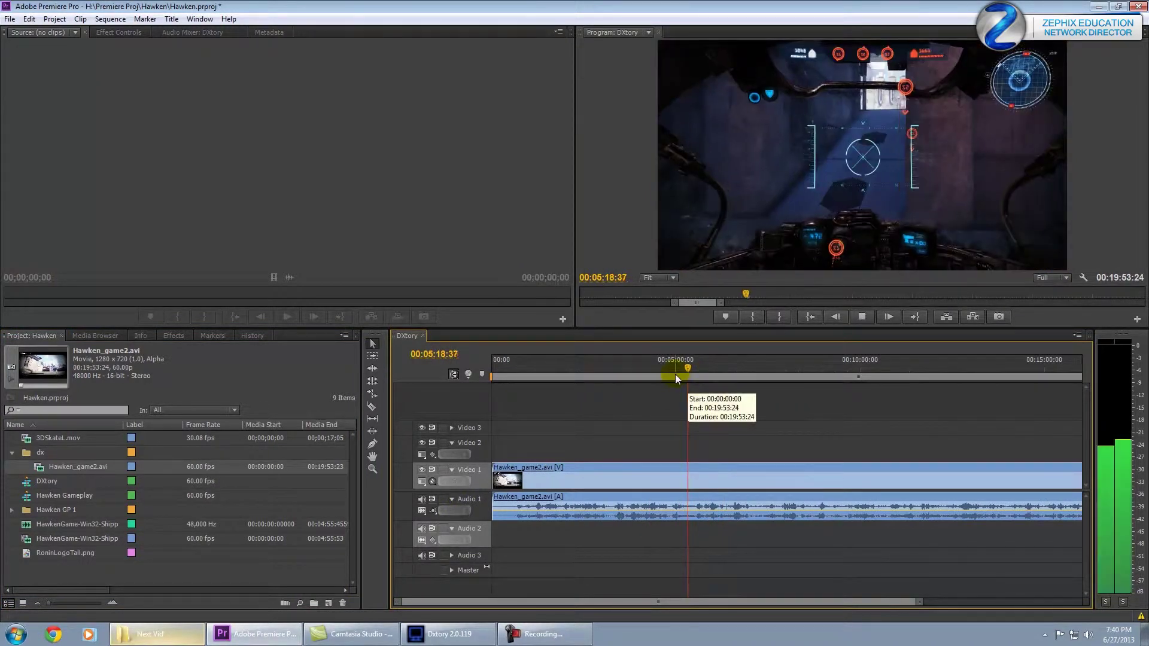
- Scrub the gameplay to about 6:22 and play a few seconds of it
click(739, 362)
click(720, 364)
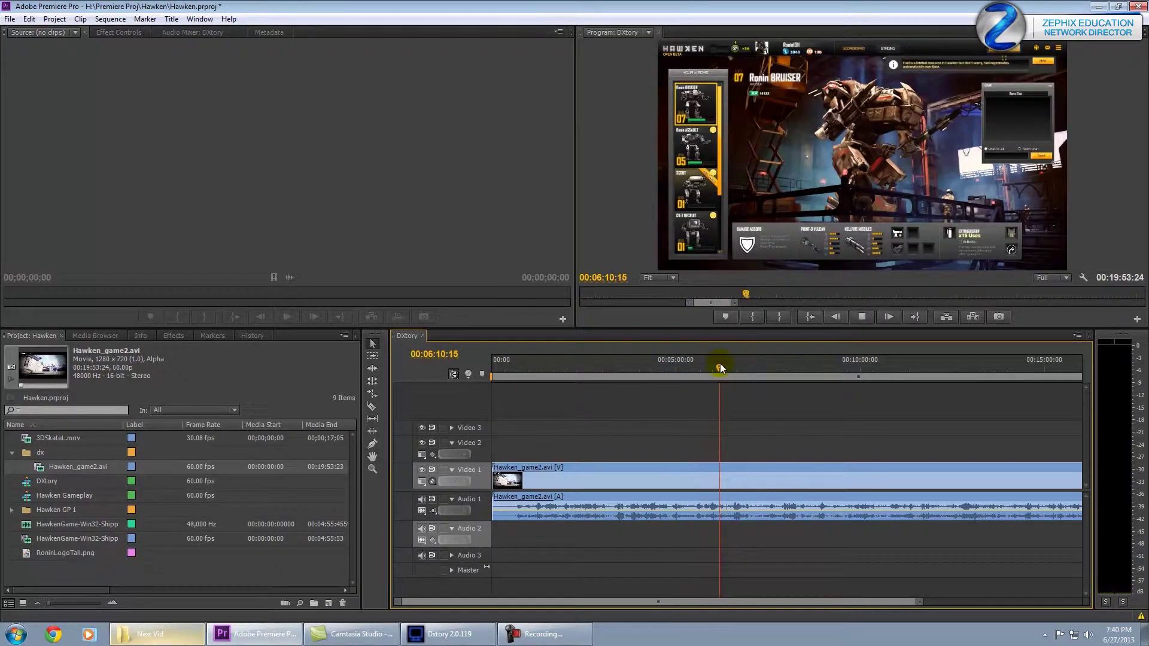
click(723, 363)
click(727, 363)
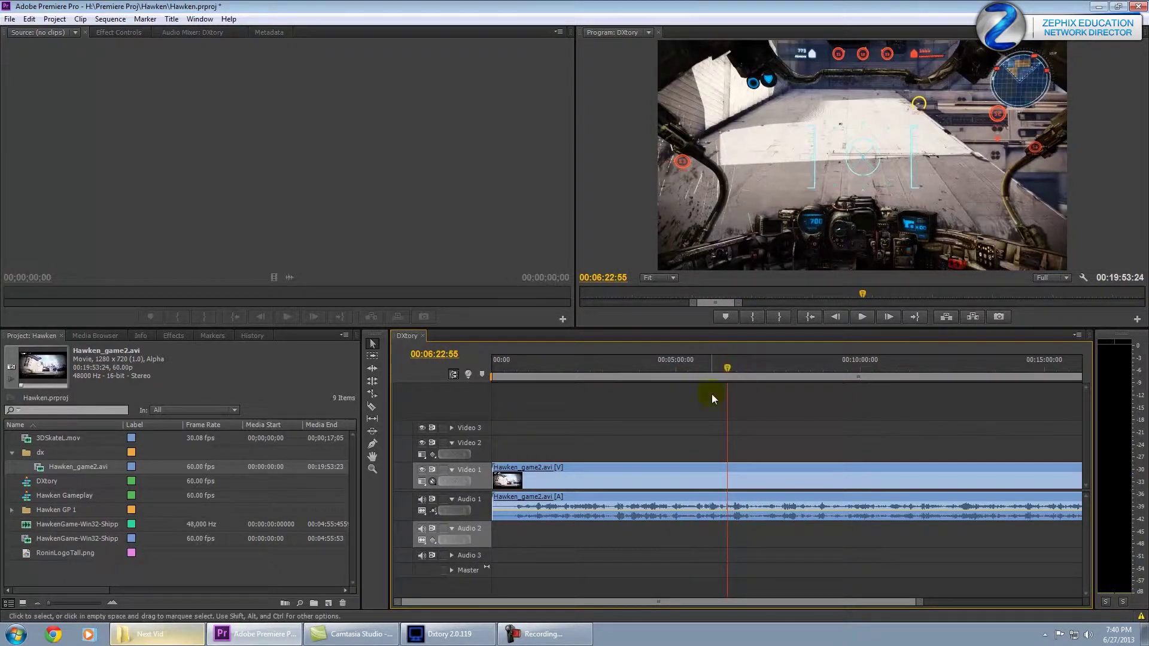
key(space)
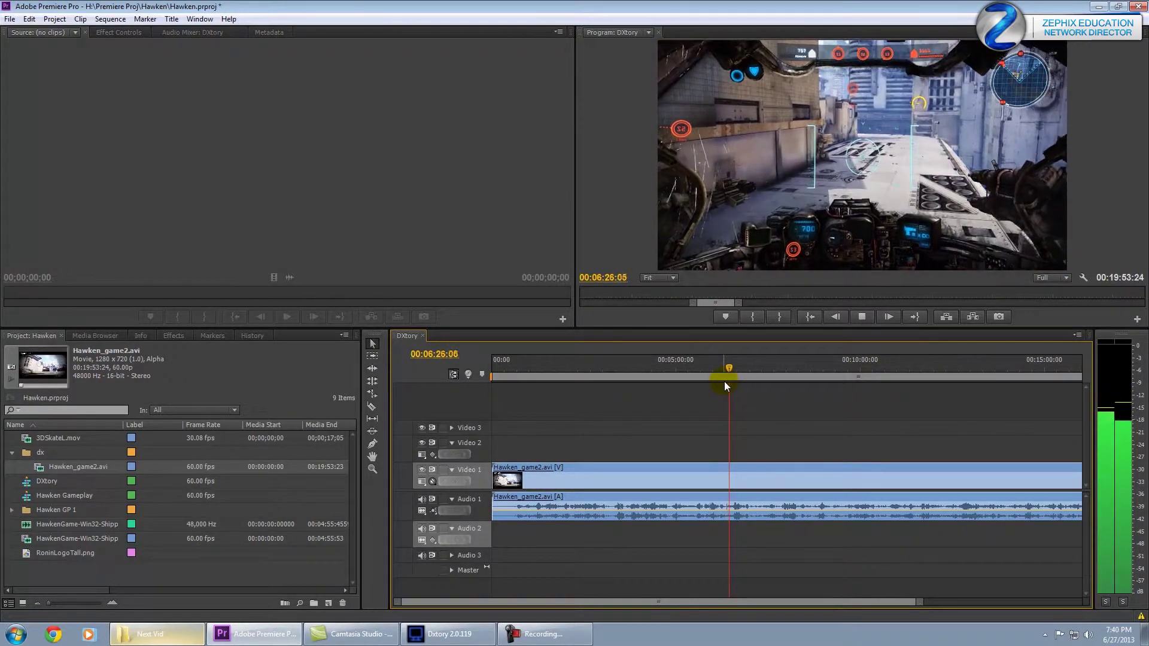
key(space)
- Zoom the timeline in to frames, return to the sequence start, and bring back the Next Vid folder
drag(920, 606, 472, 602)
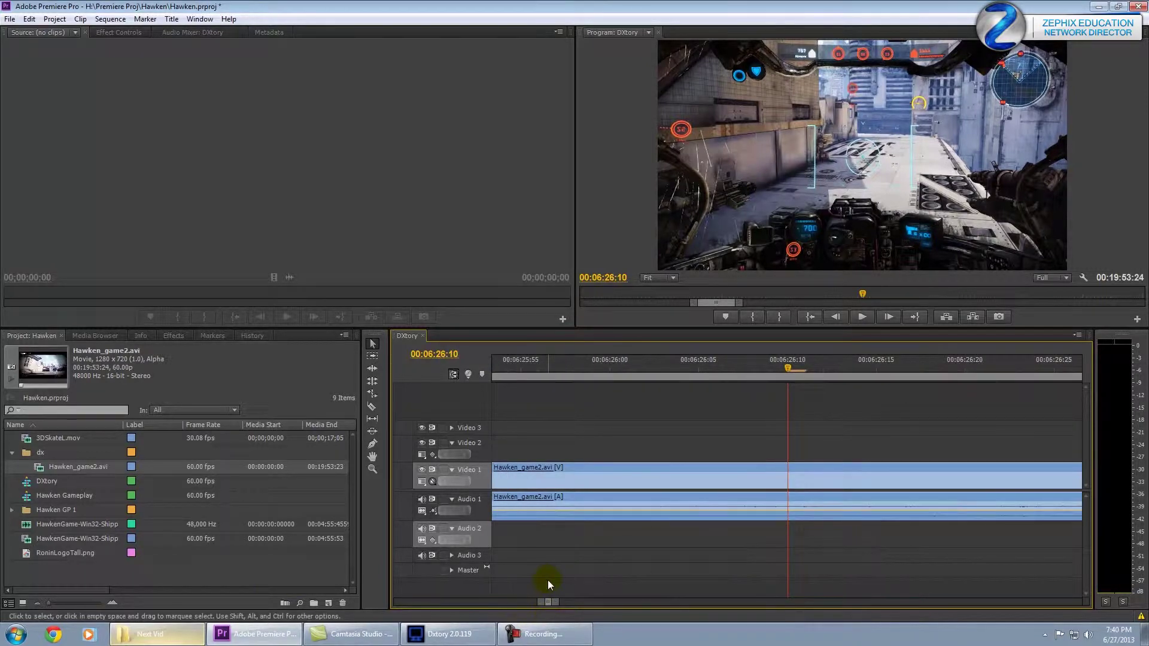
key(Home)
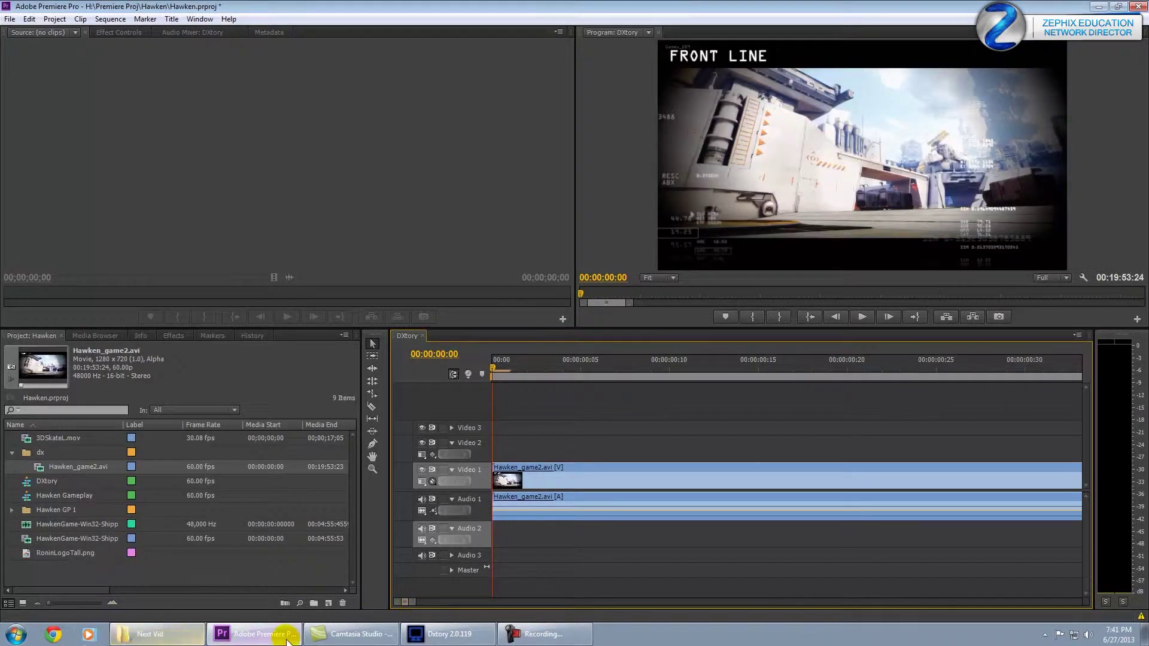
click(157, 634)
- Extract the audio streams from Hawken_game2.avi into WAV files
click(443, 299)
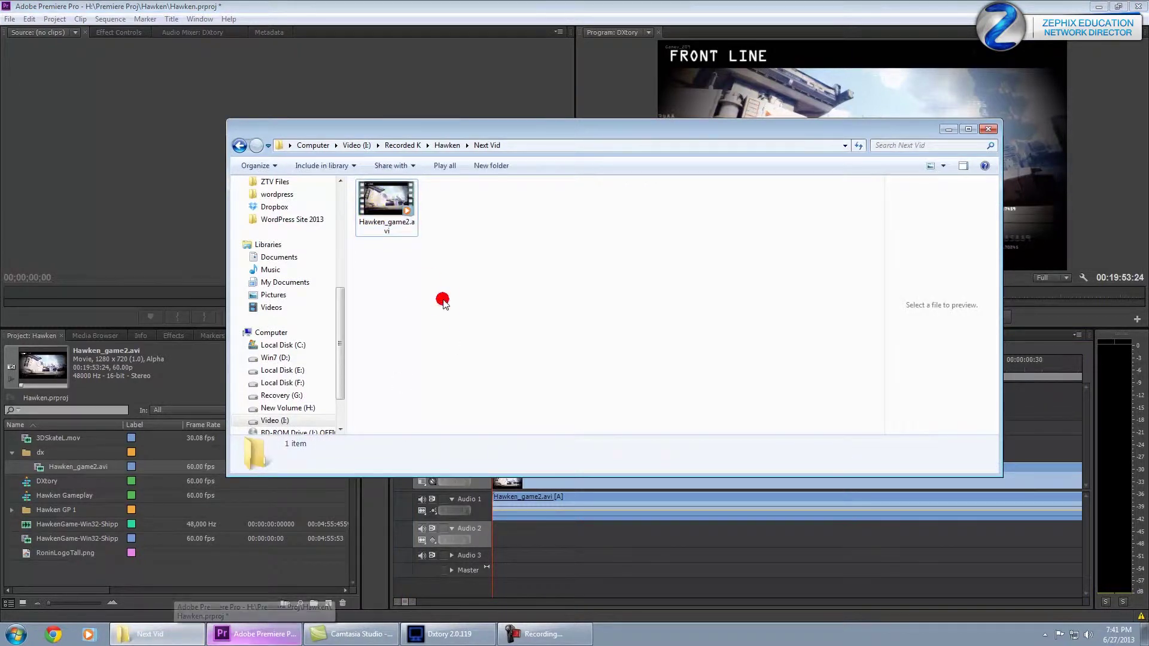
drag(521, 130, 571, 174)
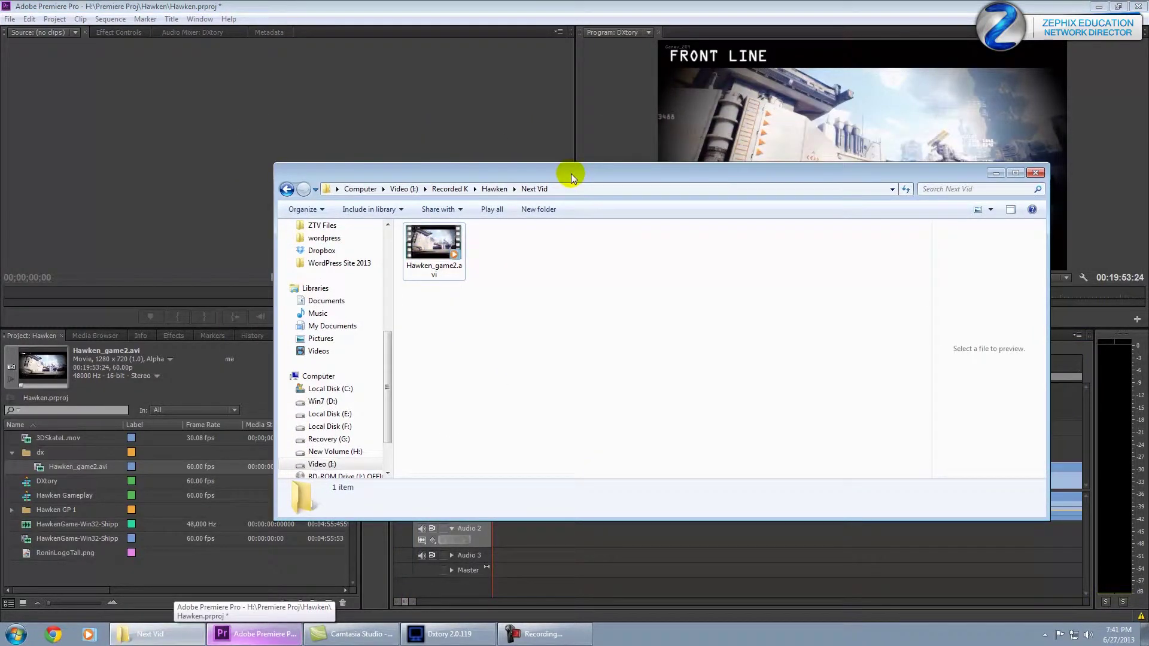
right_click(438, 244)
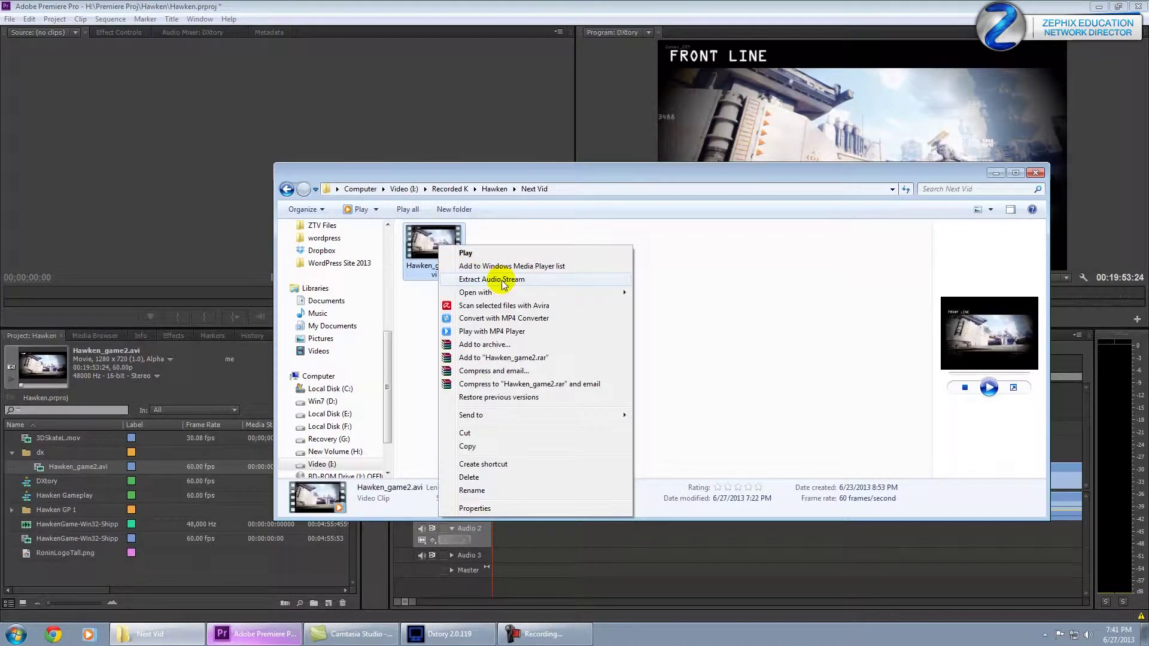
click(502, 282)
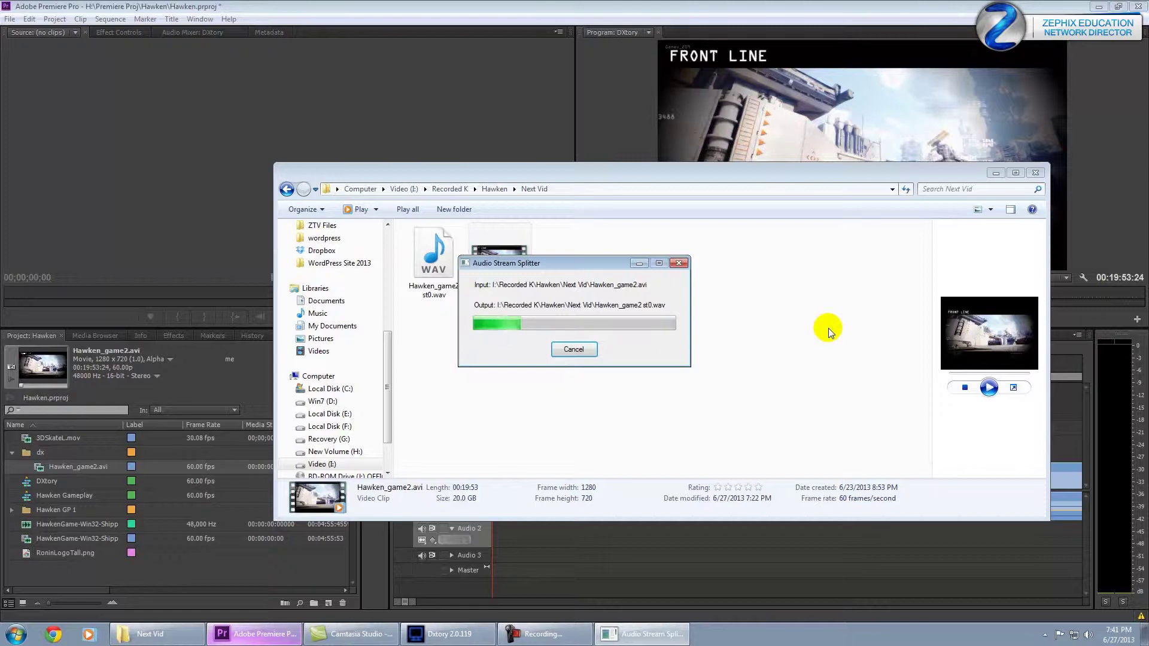
drag(584, 259, 702, 259)
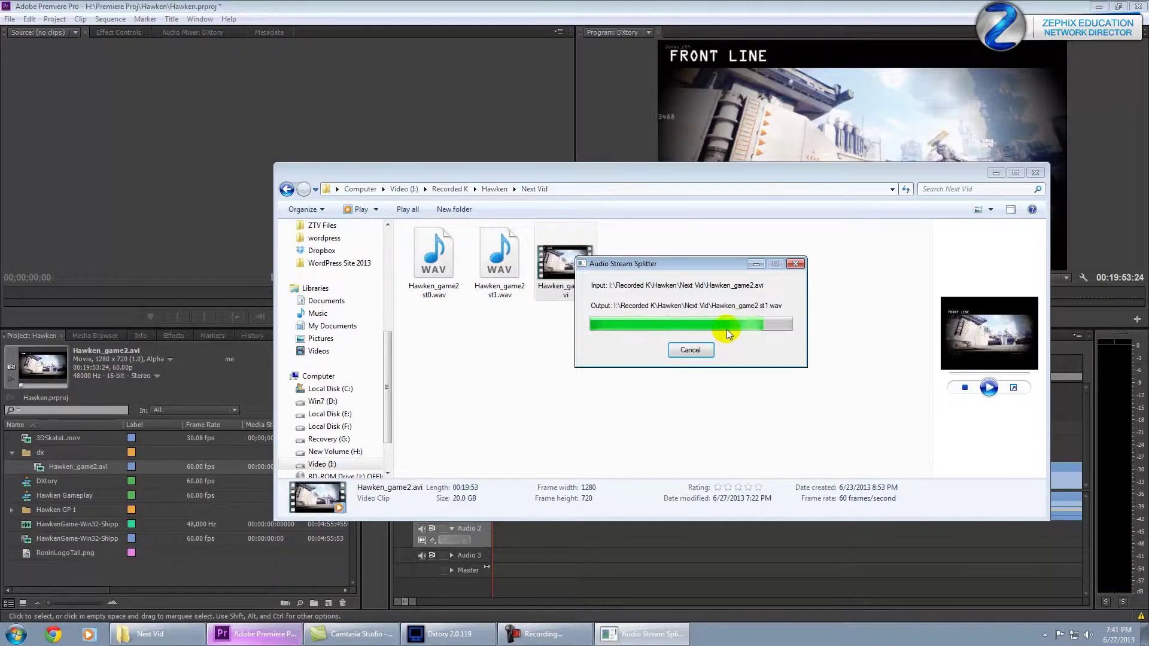
- Delete Hawken_game2 st0.wav to the Recycle Bin and select Hawken_game2 st1.wav
click(428, 269)
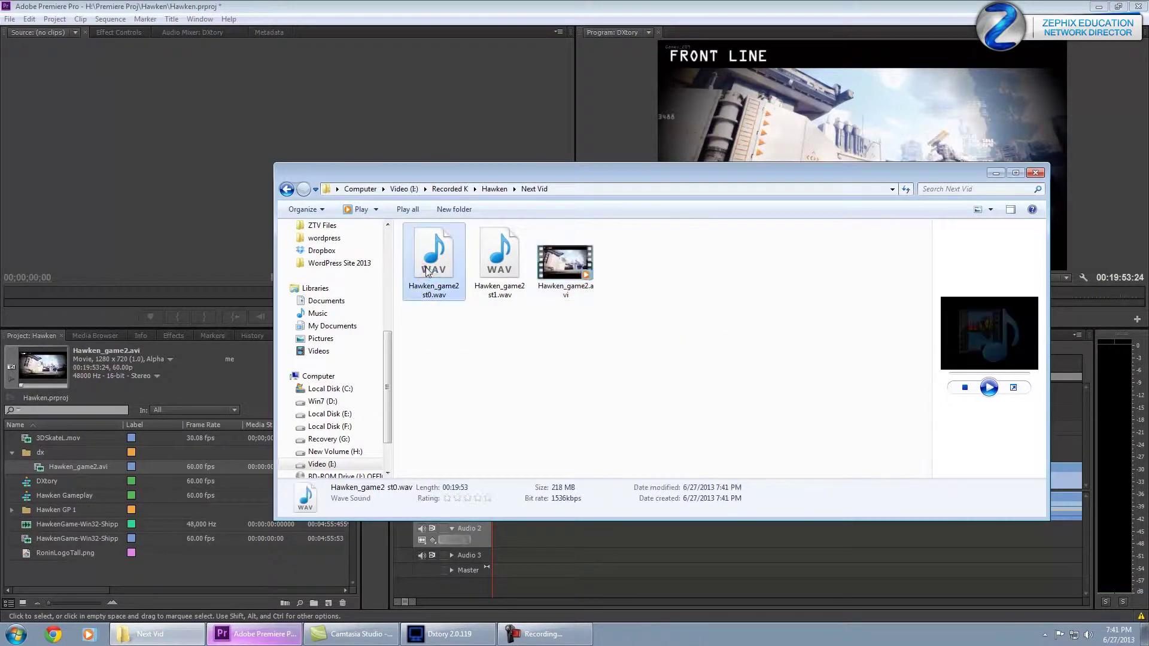
key(Delete)
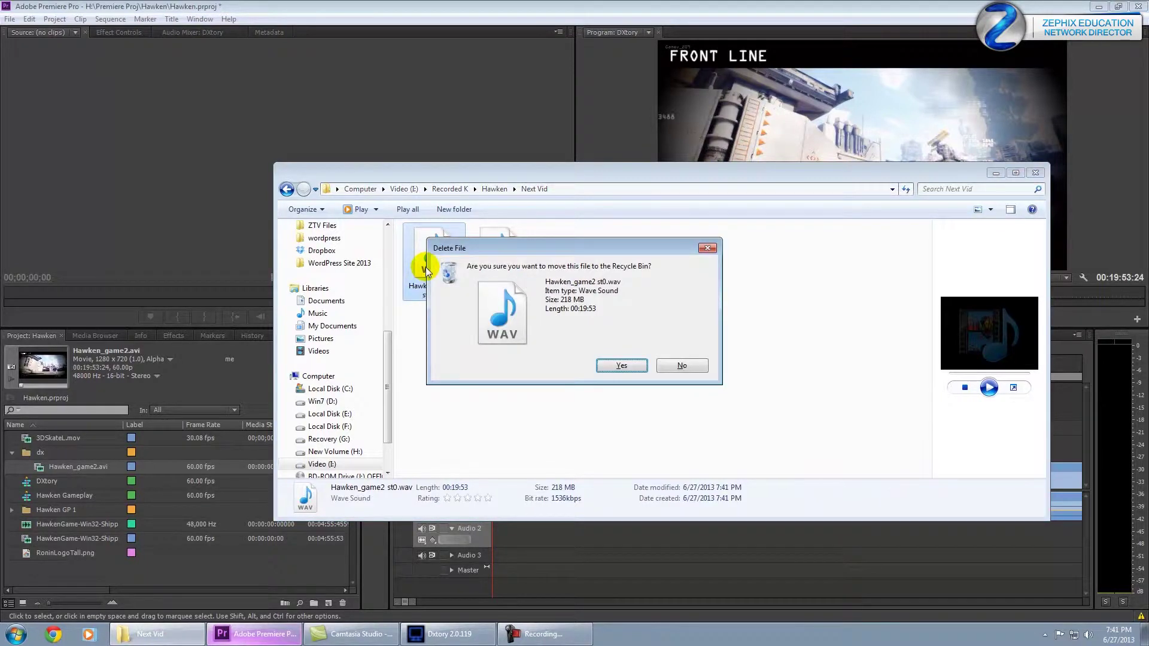
click(612, 367)
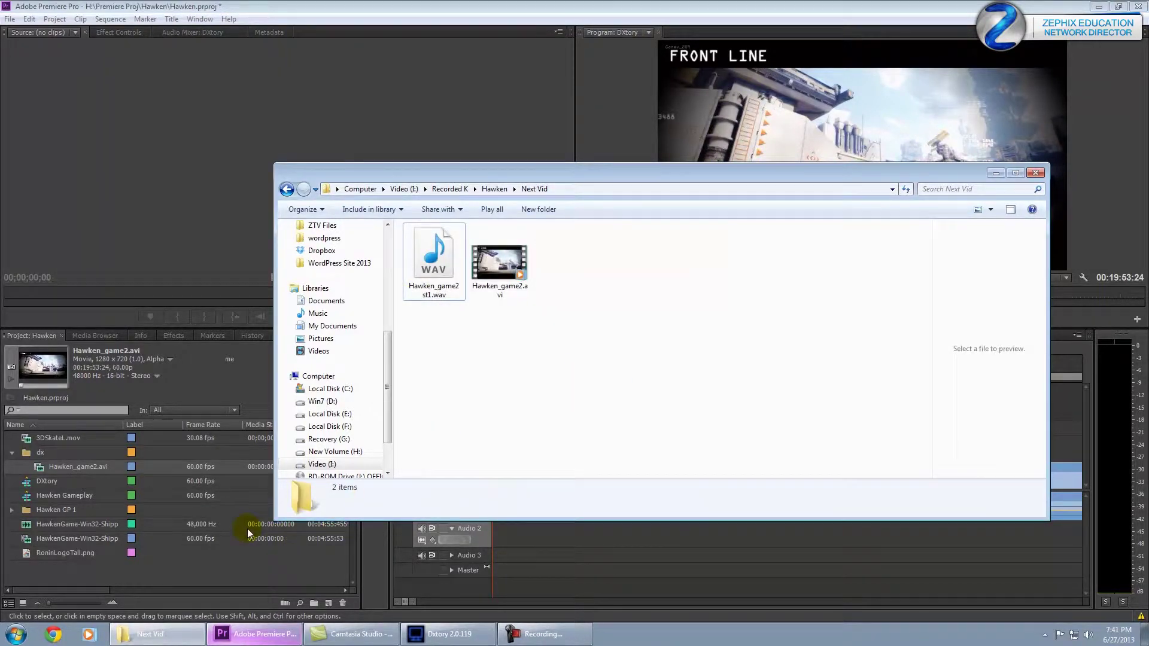
click(445, 277)
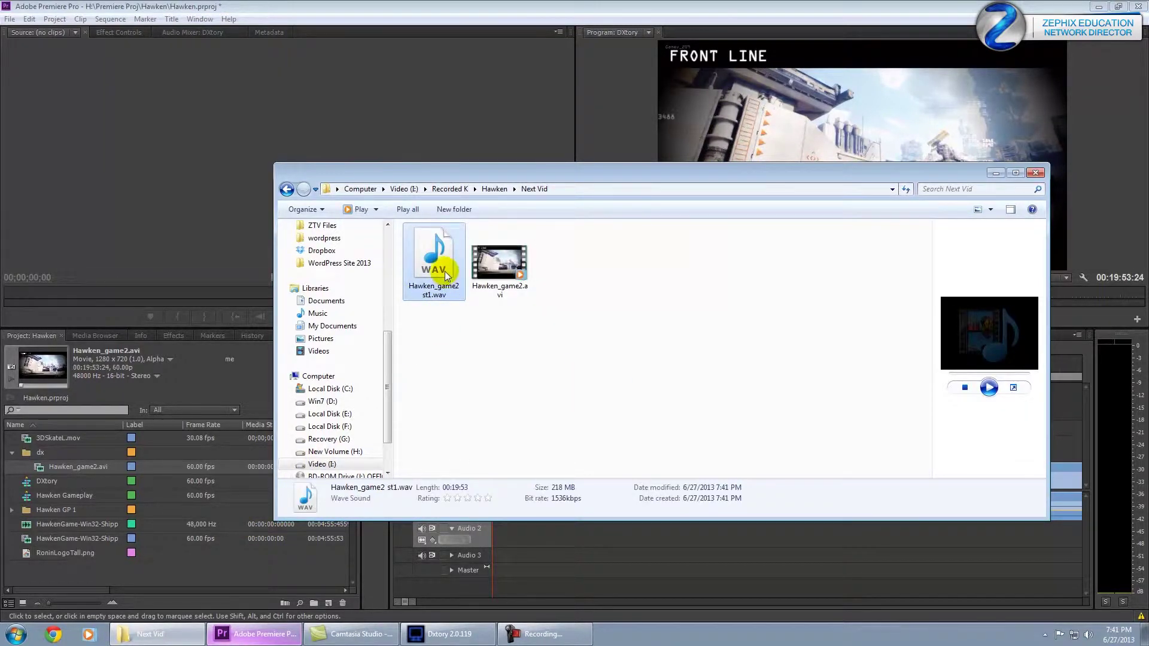
- Import Hawken_game2 st1.wav and place it on Audio 2 beneath the gameplay clip
drag(437, 260, 30, 455)
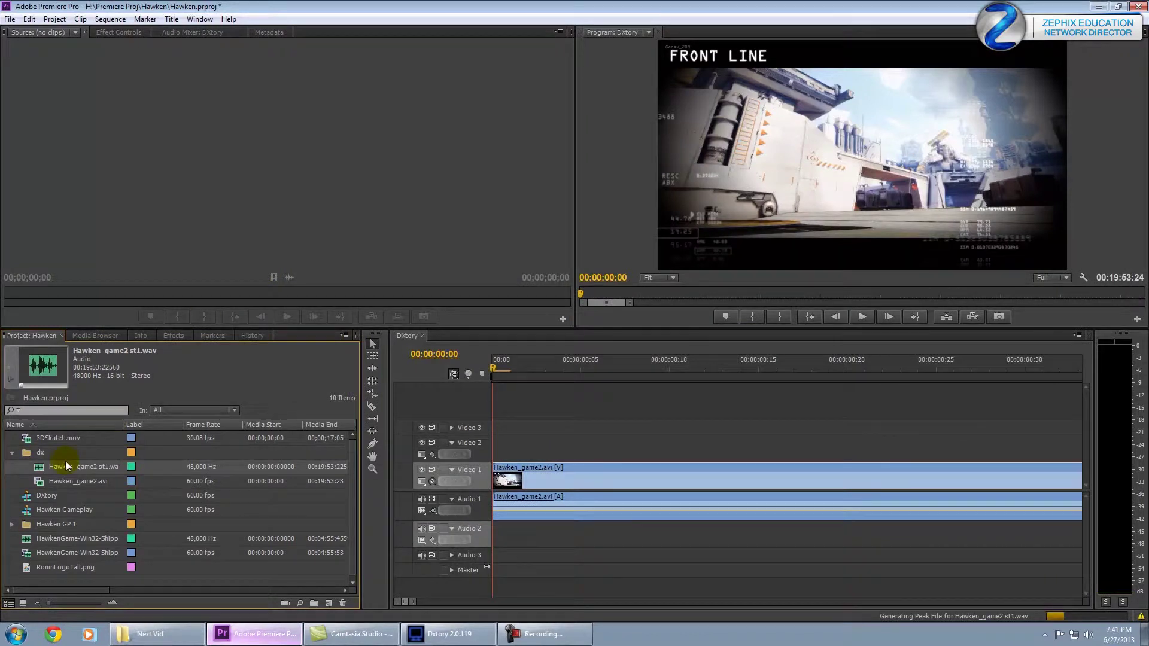
drag(43, 472, 492, 532)
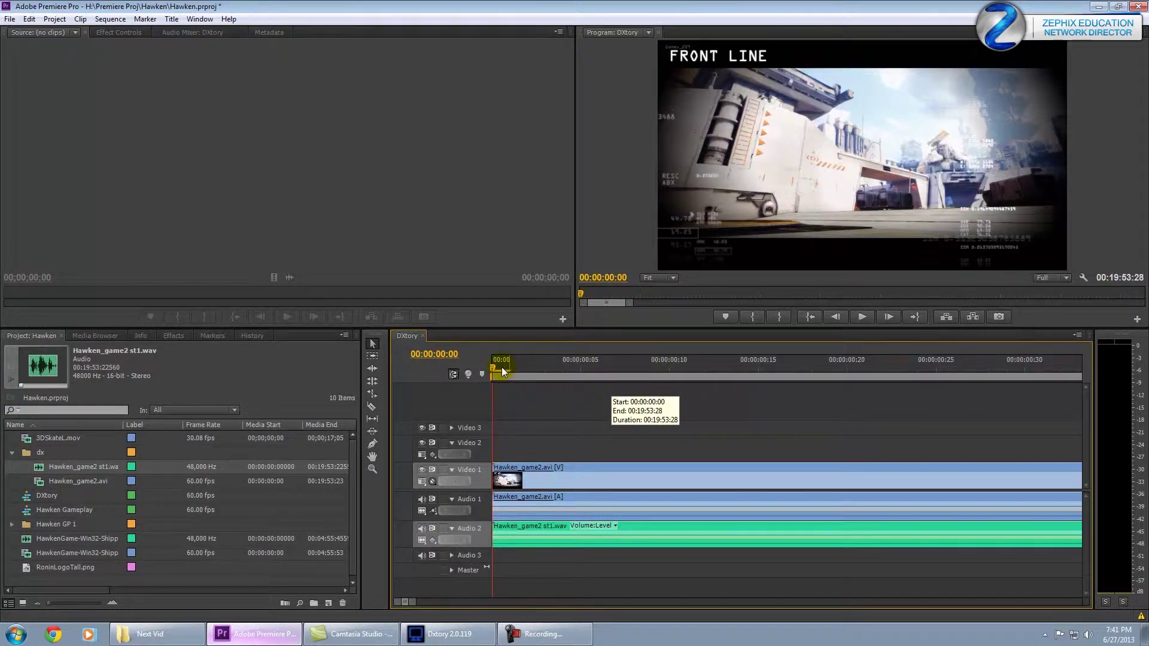
drag(507, 367, 565, 367)
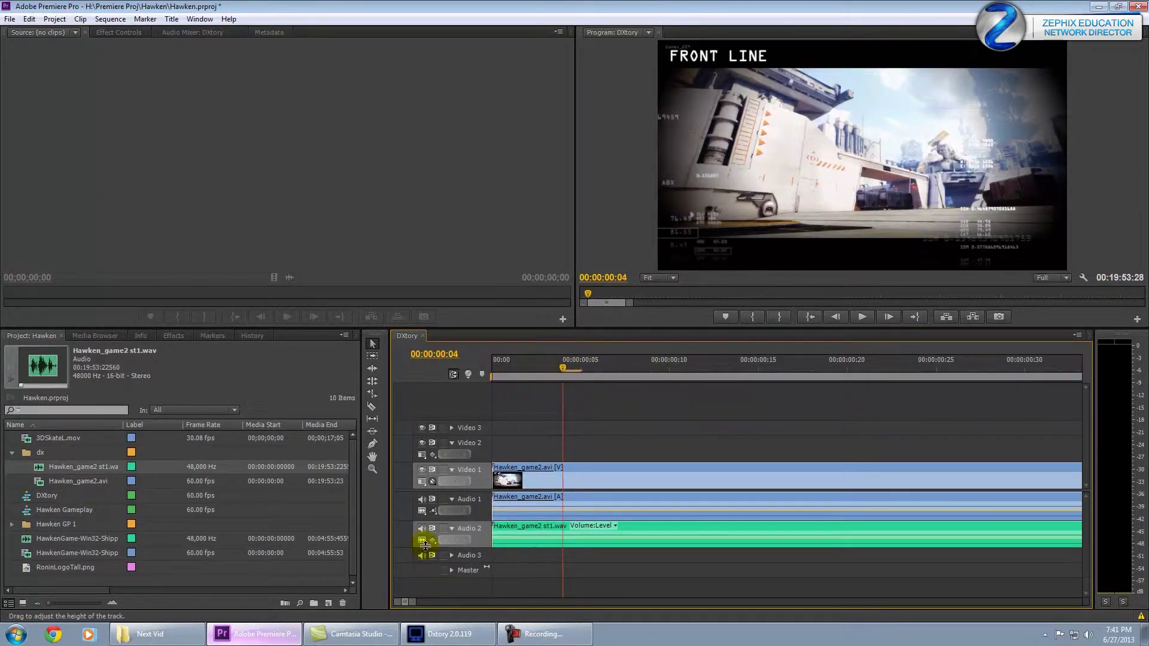
click(450, 528)
click(450, 528)
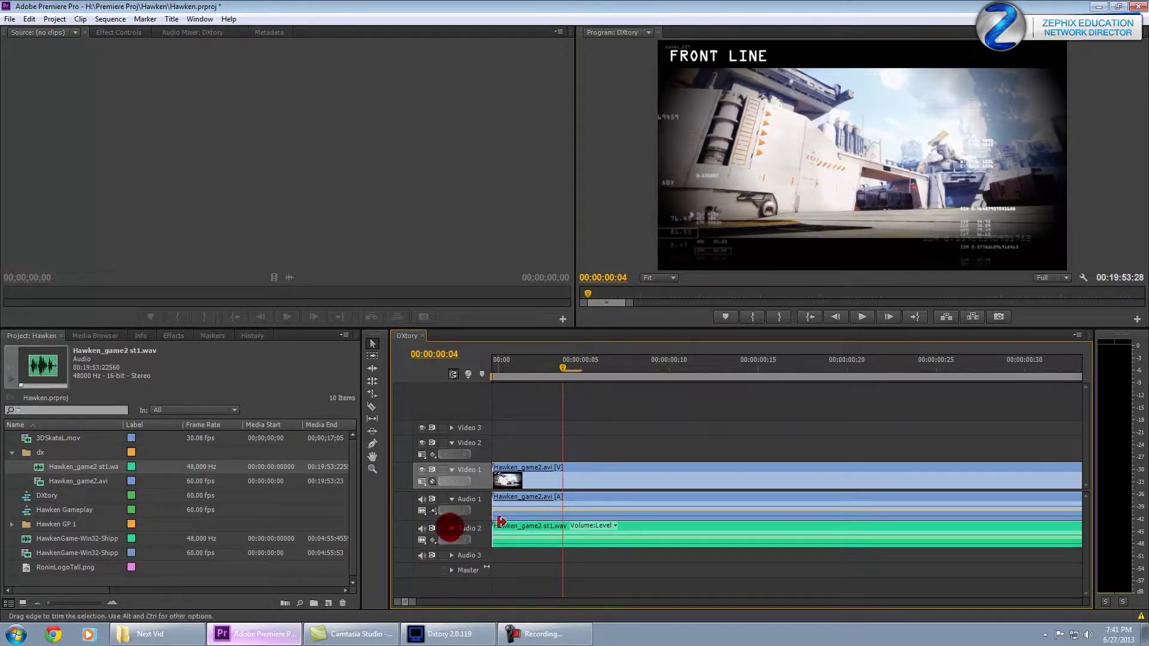
- Play the sequence briefly from 2 seconds in, then adjust the timeline zoom
scroll(554, 527, down, 4)
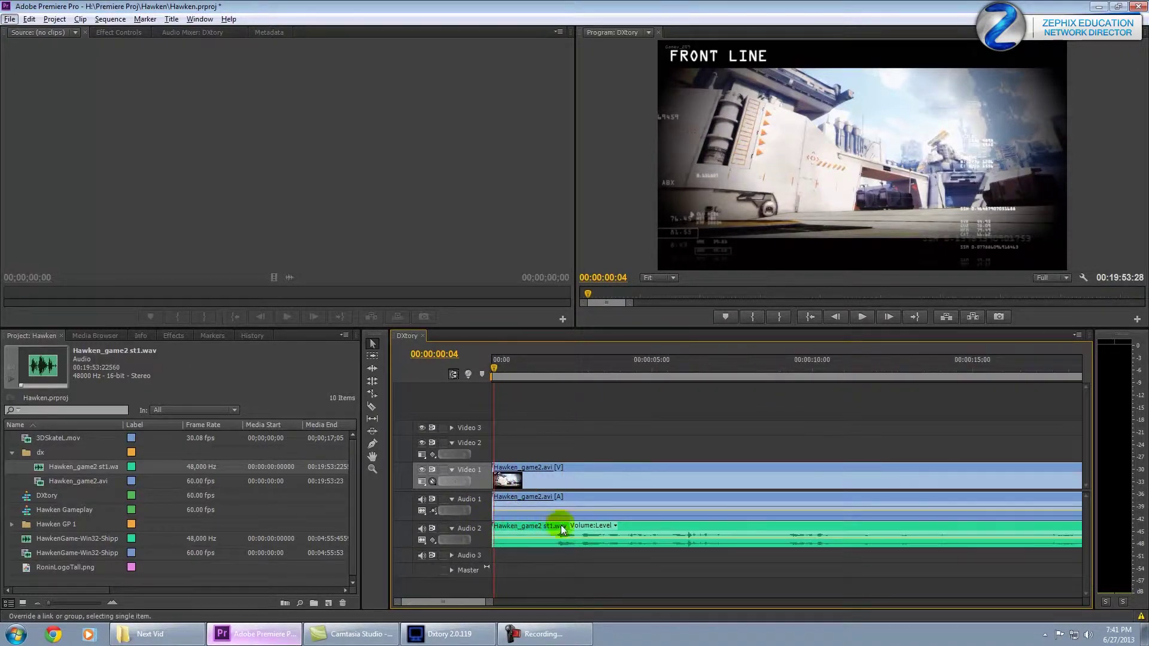
click(556, 367)
key(space)
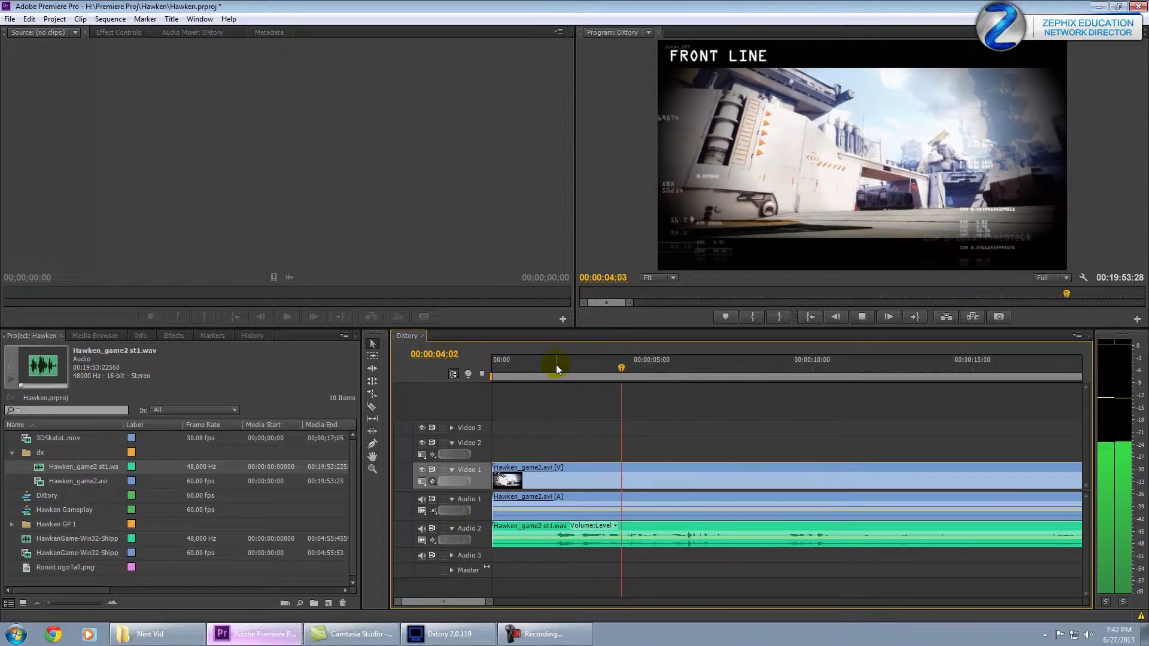
key(space)
drag(476, 601, 637, 592)
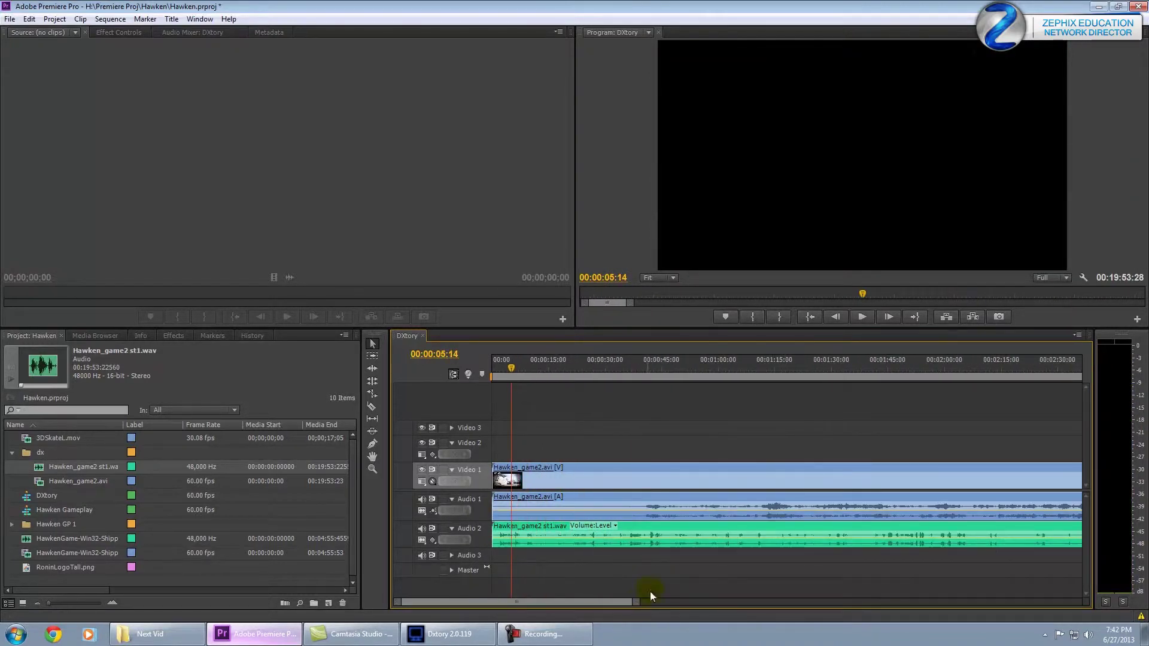
click(767, 369)
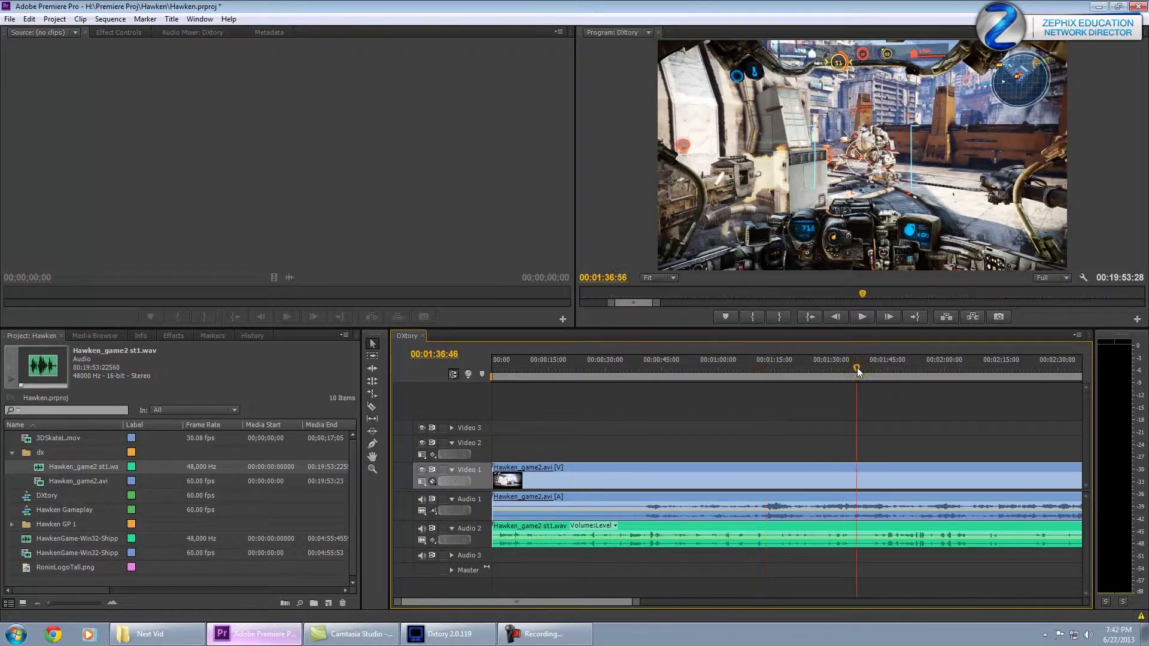
click(856, 369)
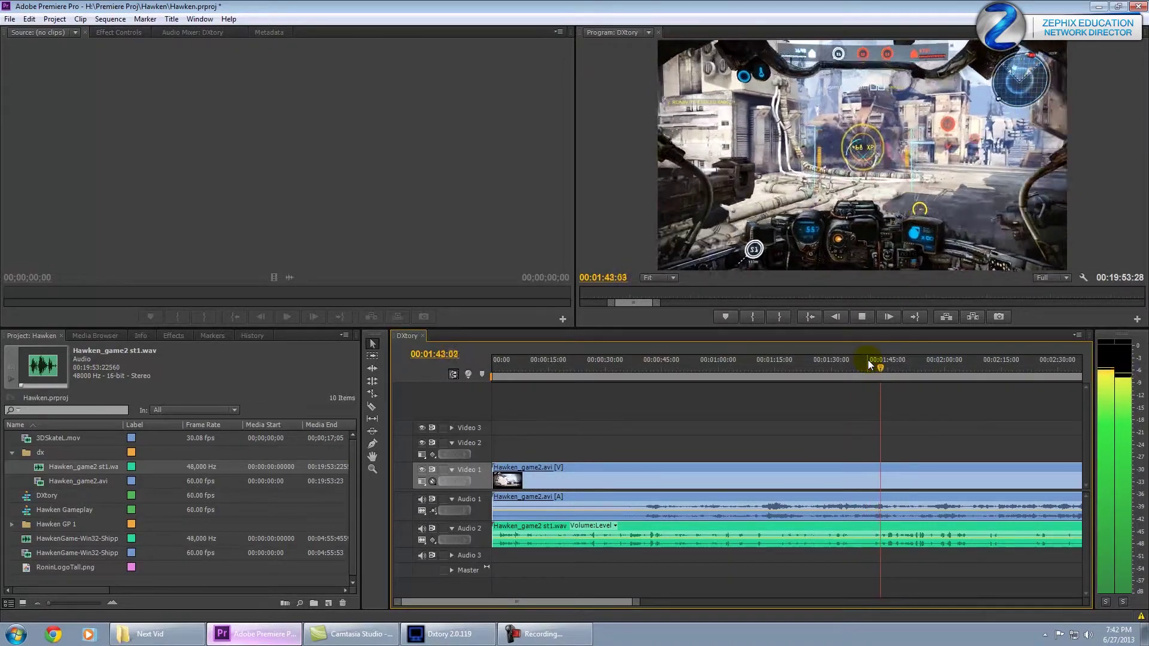
key(space)
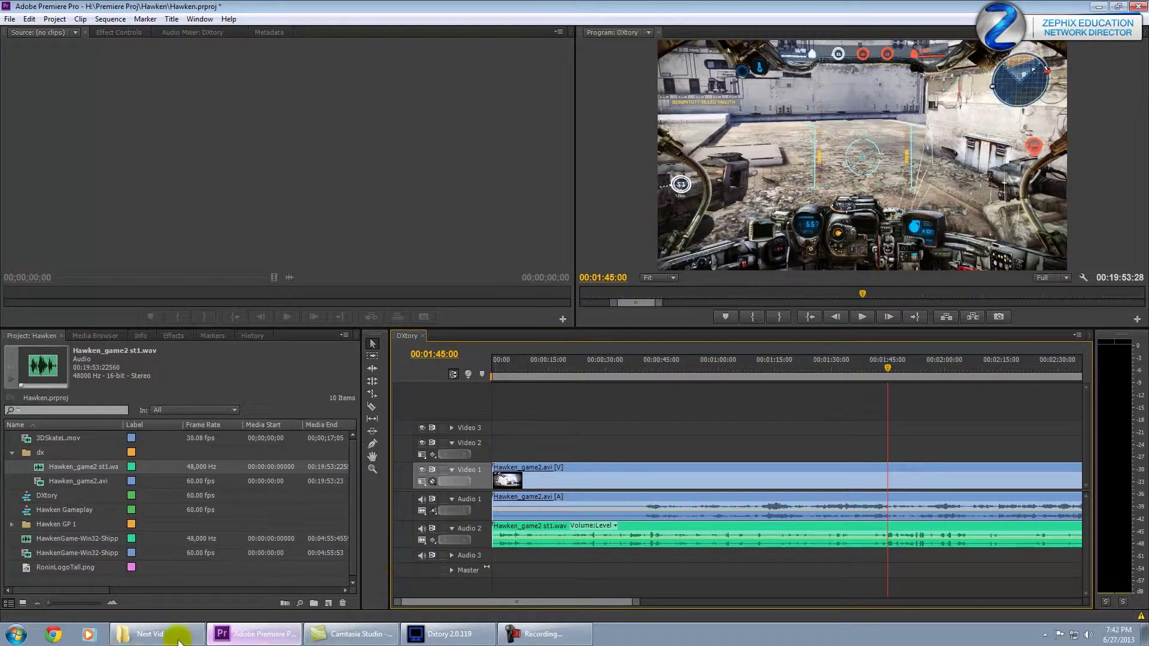
click(427, 639)
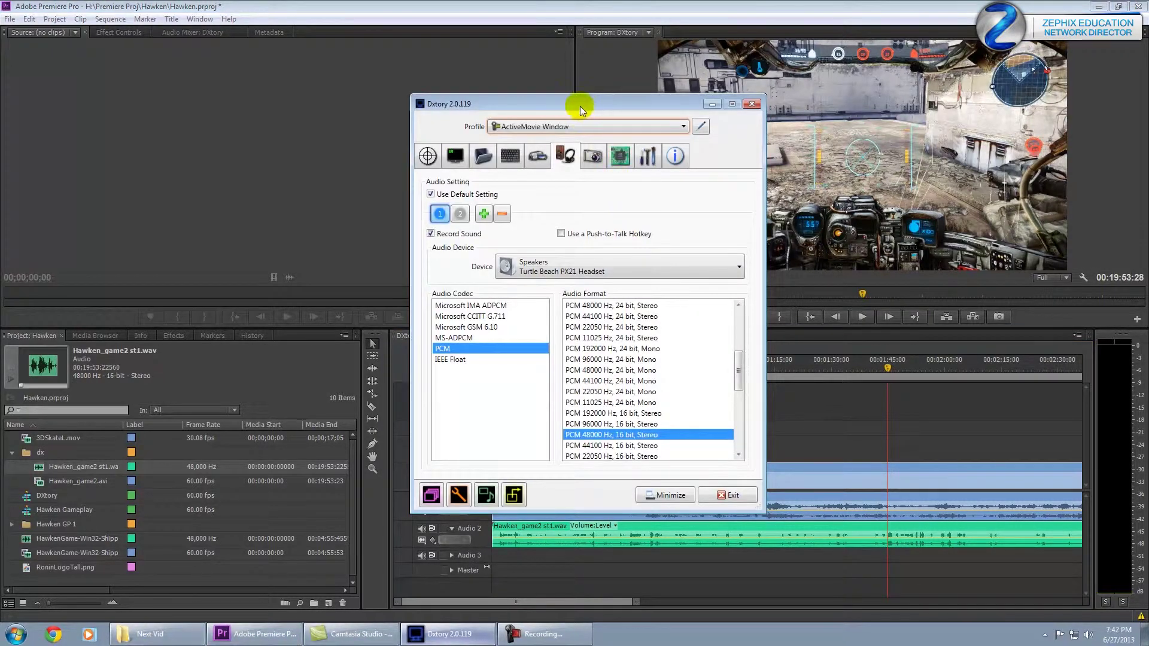
- Reposition Dxtory's window and return to the Next Vid folder holding st1.wav and the AVI
drag(580, 106, 565, 115)
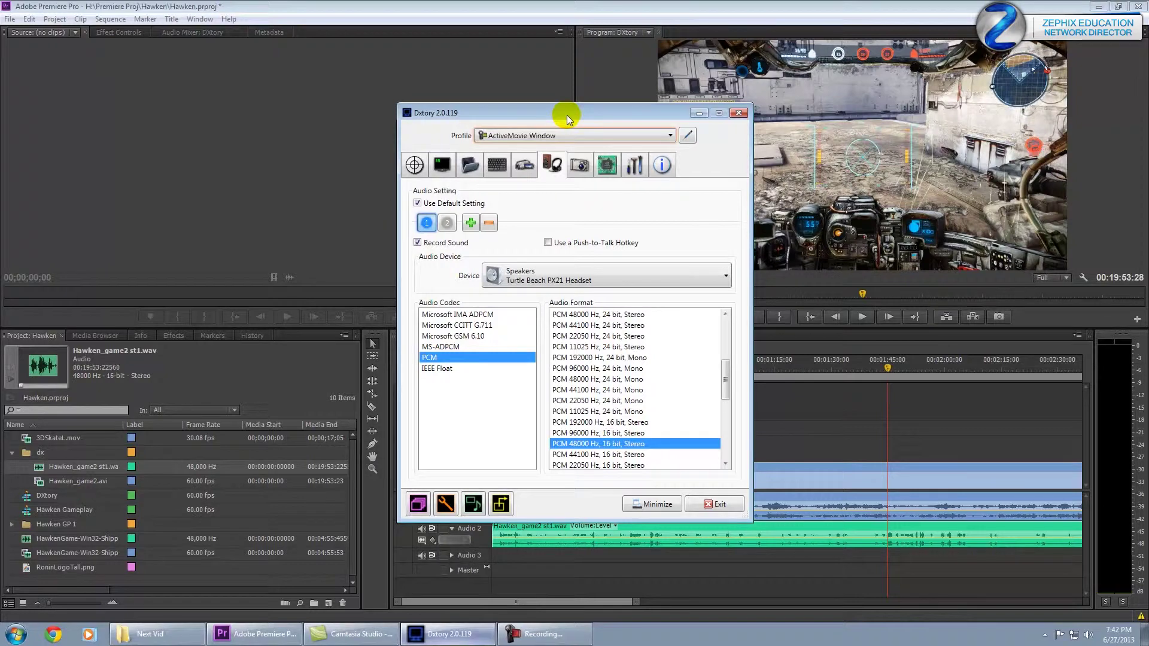
click(157, 634)
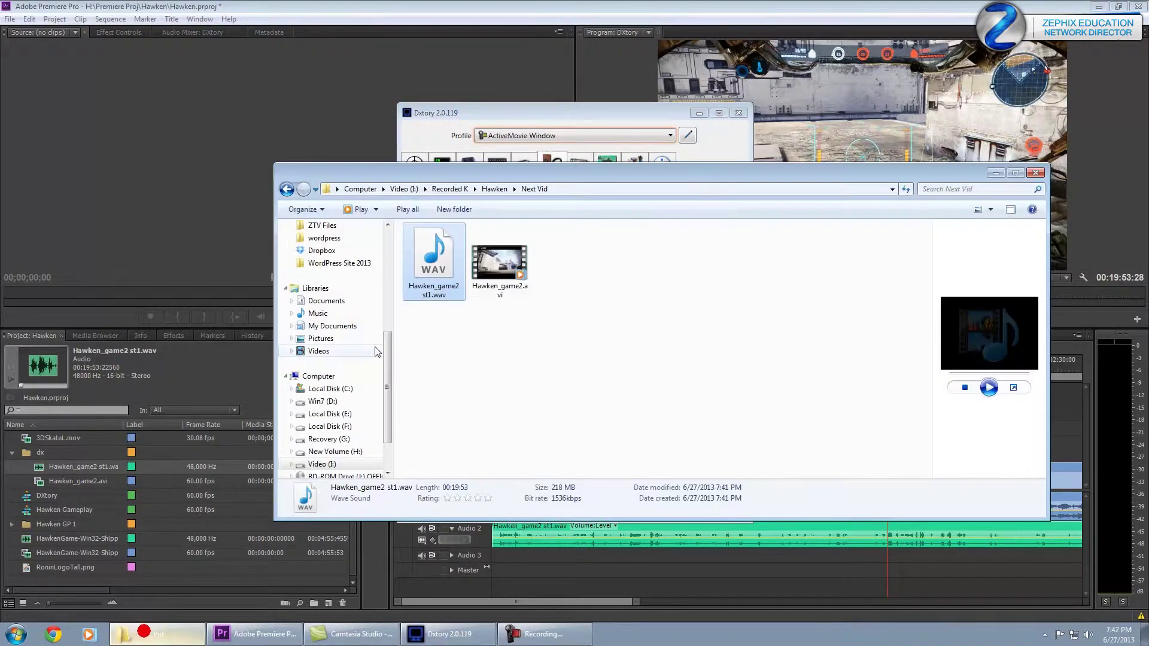